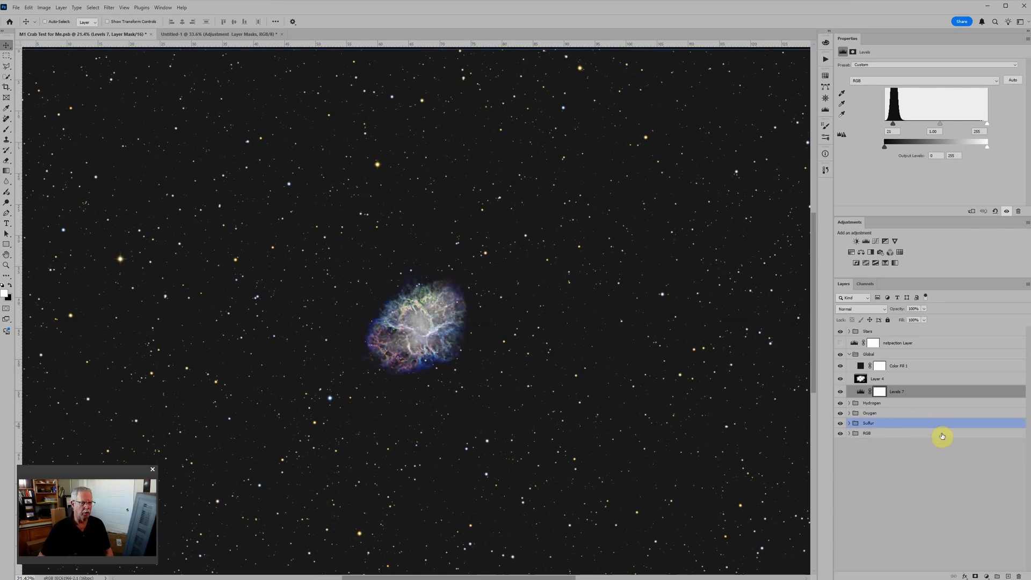
Switch the visibility of the RGB group off and on to compare its contribution to the nebula.
click(891, 433)
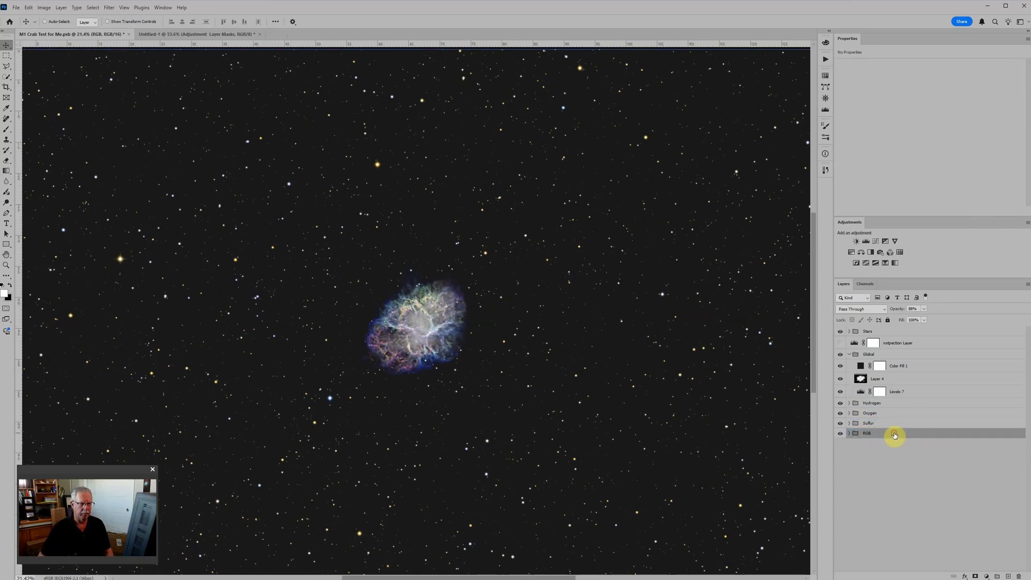
click(841, 433)
click(841, 434)
click(841, 434)
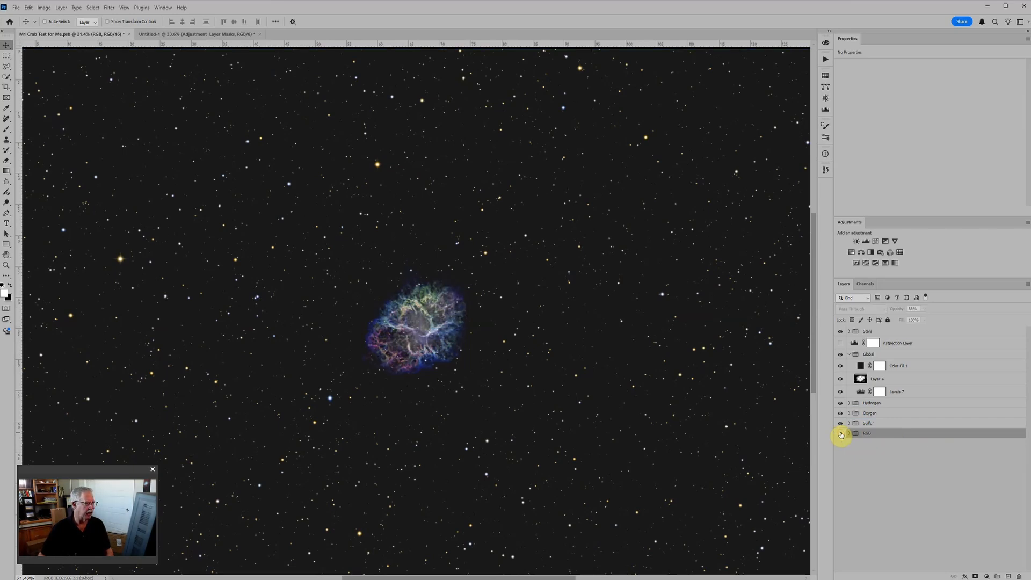
click(841, 434)
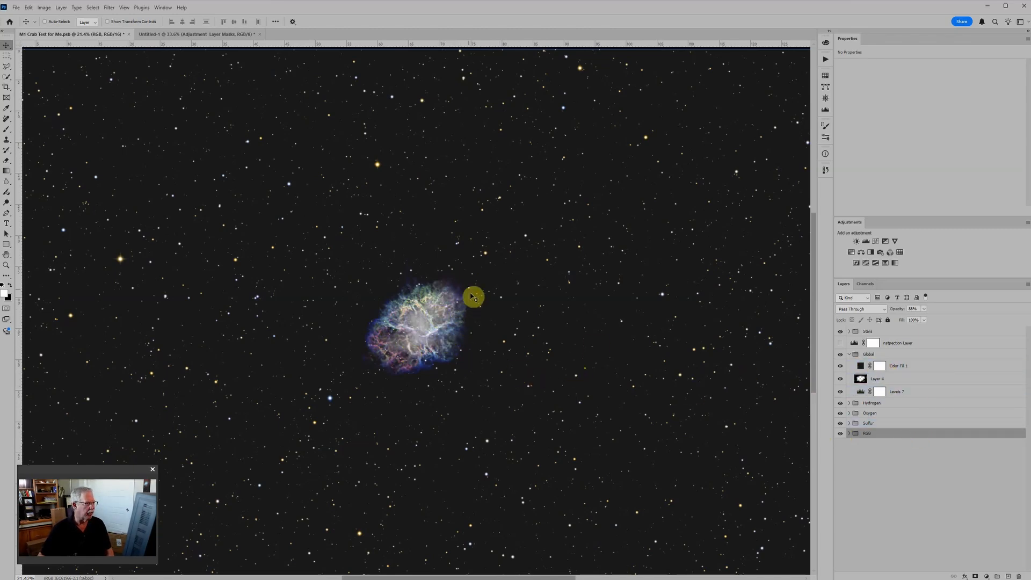
Try brightening the image by setting the midtone value of the Levels 7 adjustment to 1.55.
scroll(413, 344, up, 2)
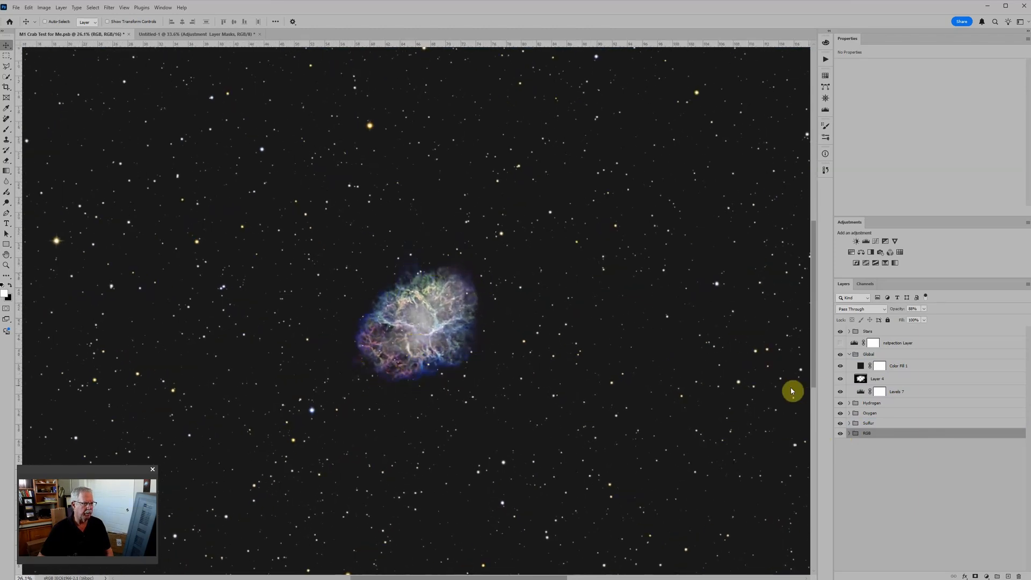
click(873, 394)
click(861, 394)
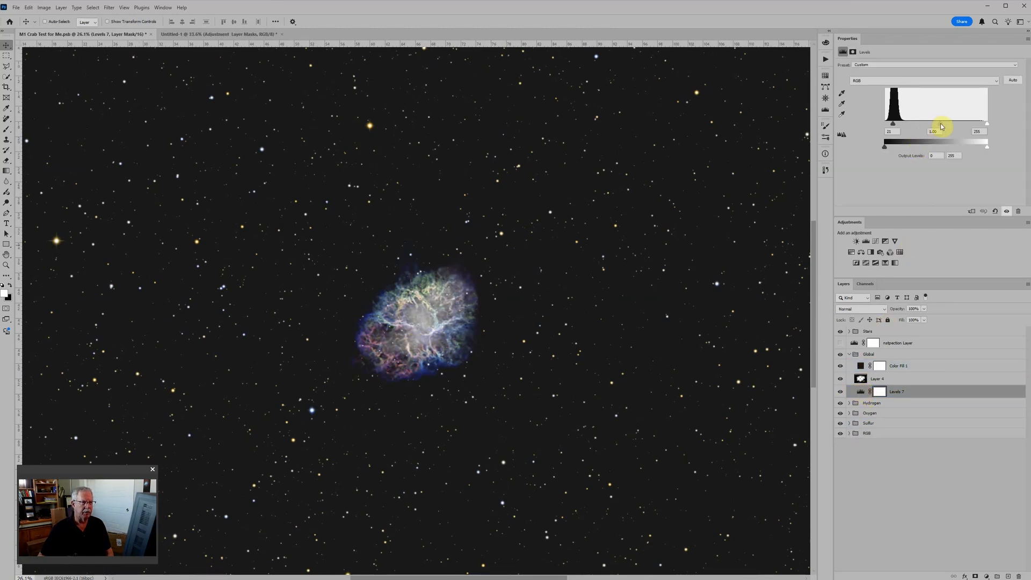
click(861, 393)
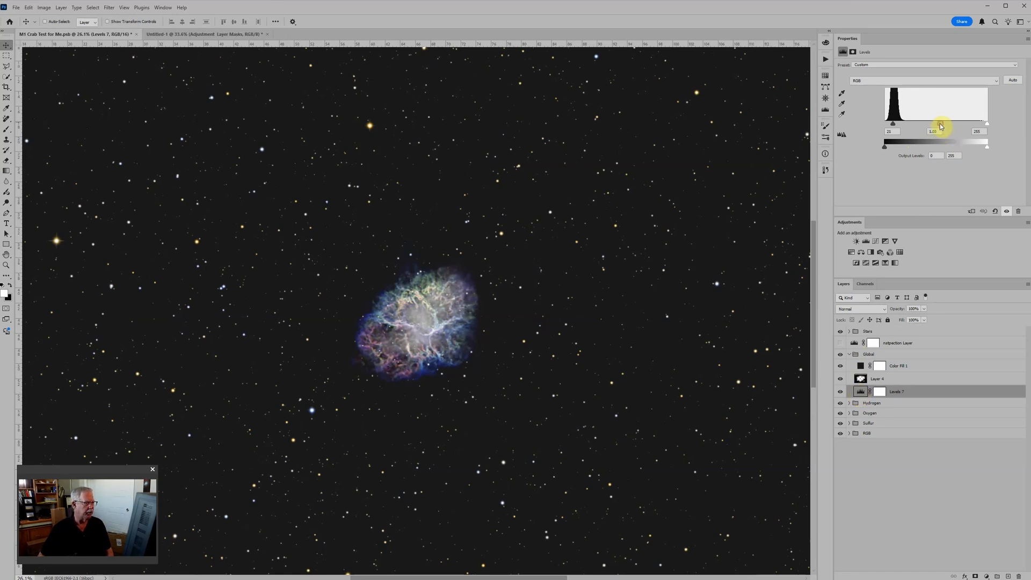
drag(940, 126, 935, 126)
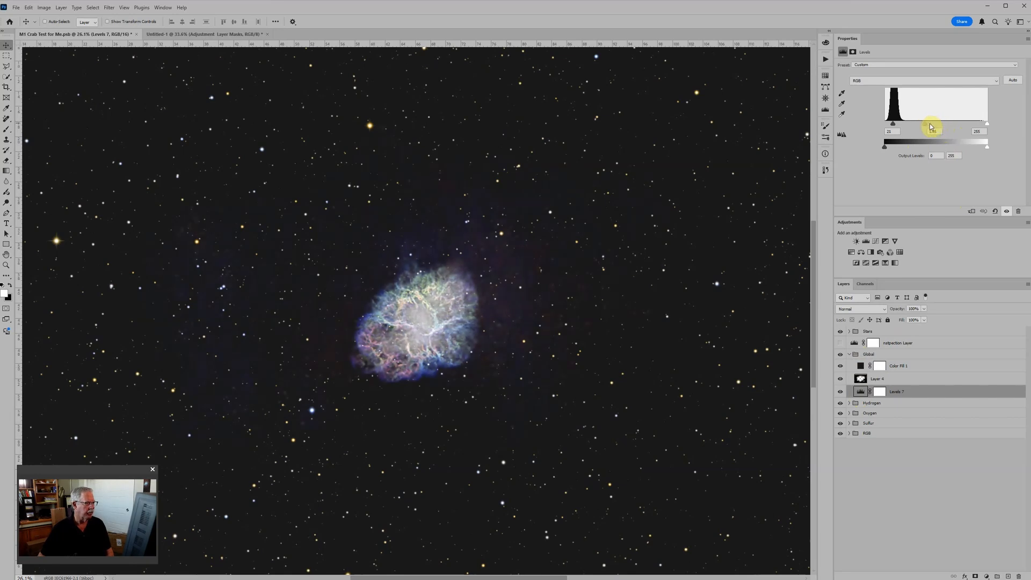
drag(932, 127, 929, 127)
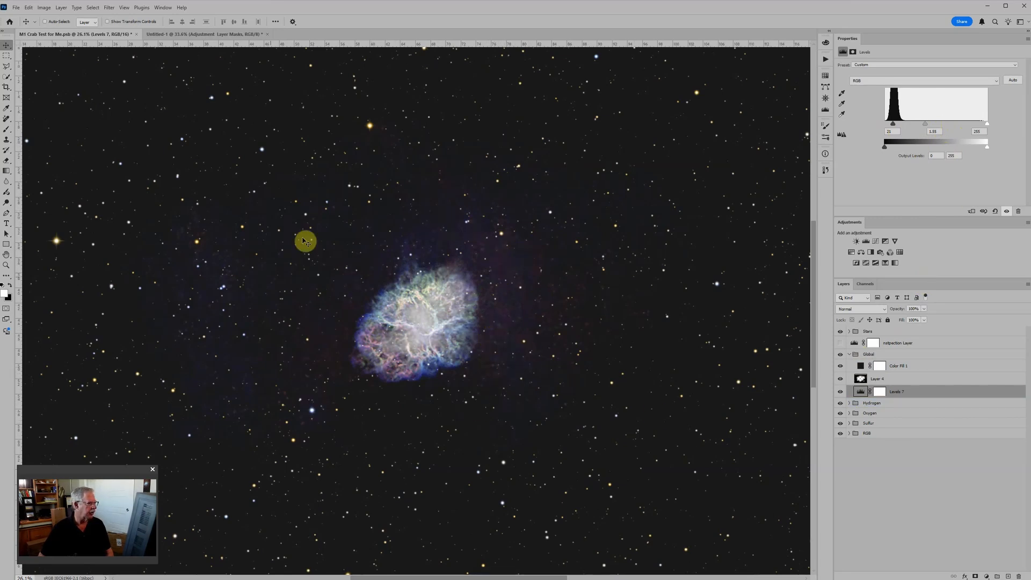
Toggle the Inspection Layer on and off to examine how the brightened levels affect the background around the nebula.
drag(897, 391, 839, 342)
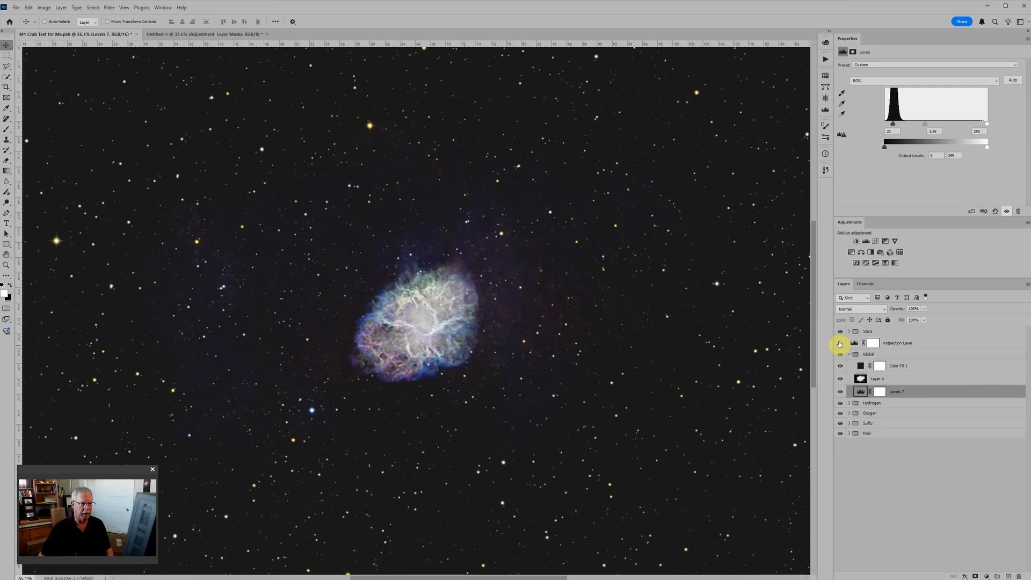
click(840, 343)
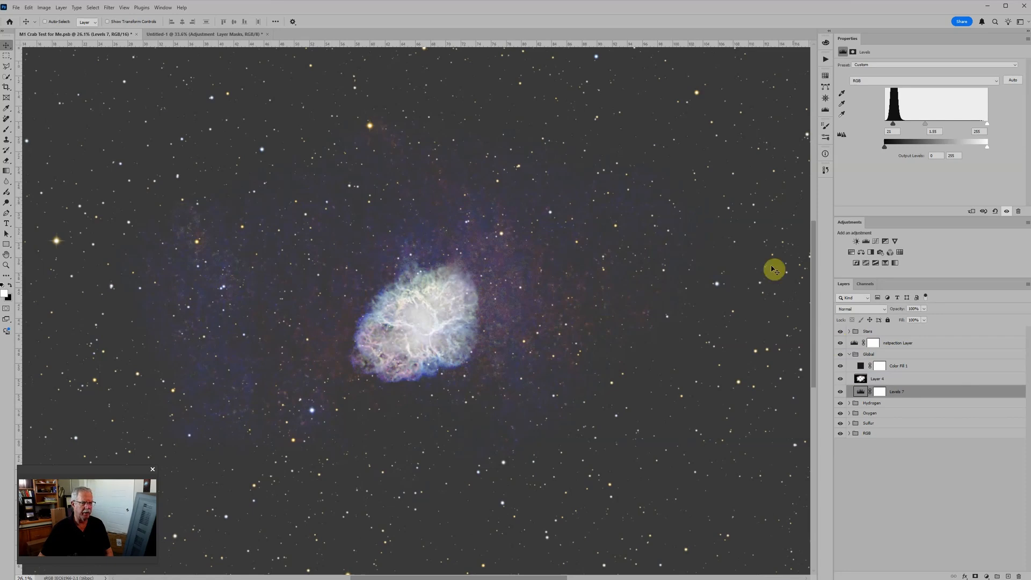
click(840, 343)
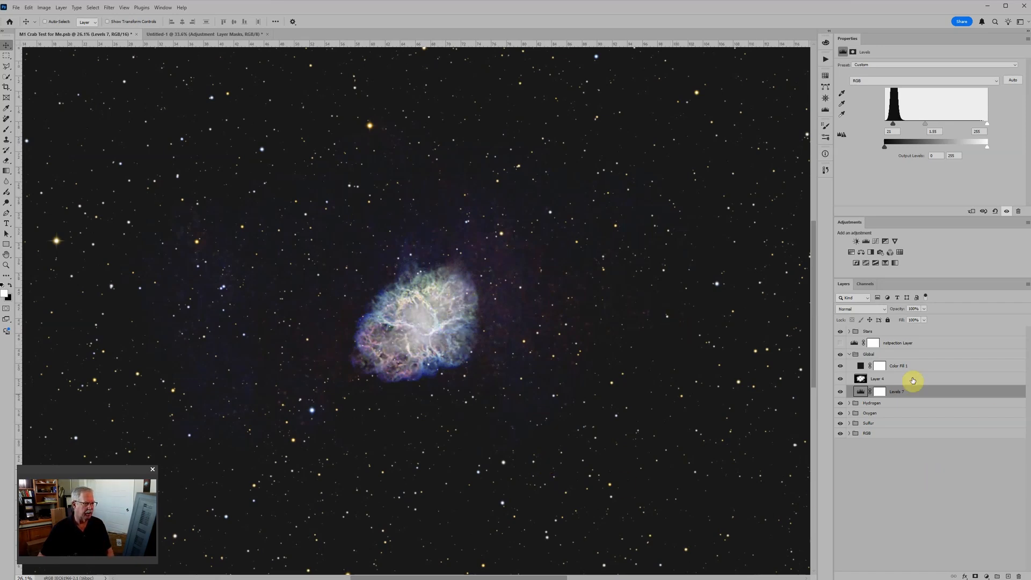
drag(912, 386, 894, 410)
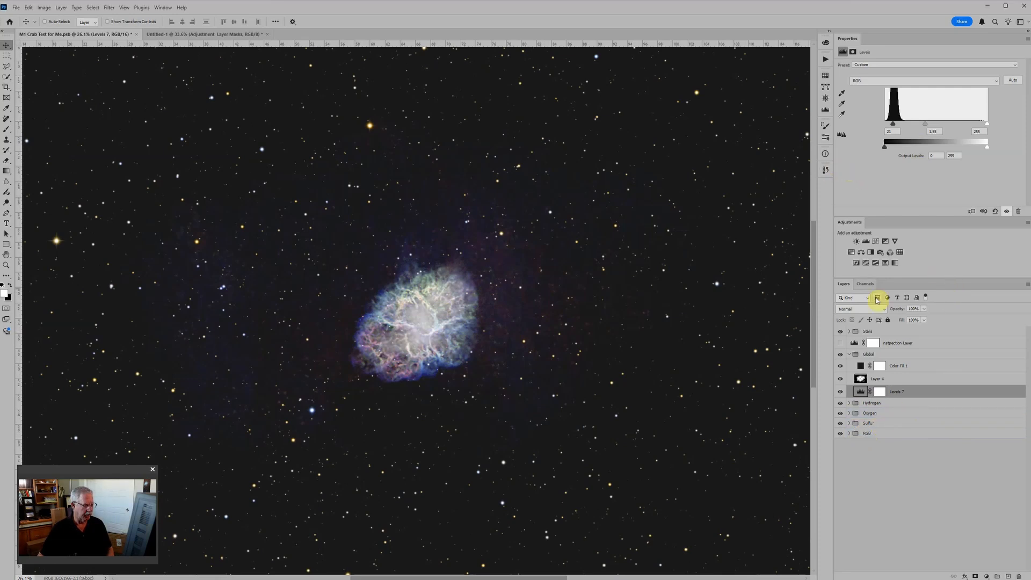
key(ctrl+z)
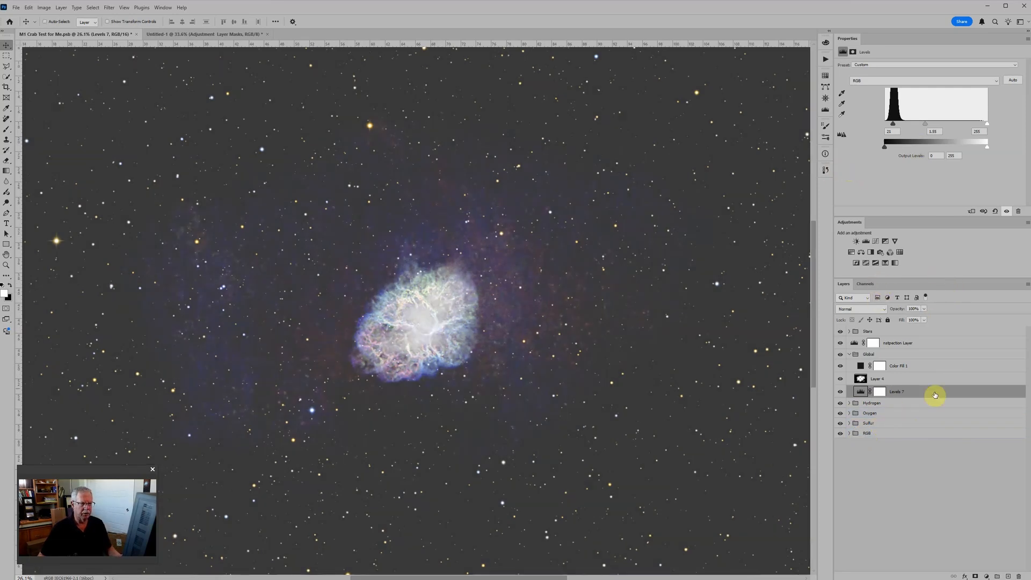
drag(934, 394, 854, 350)
click(840, 343)
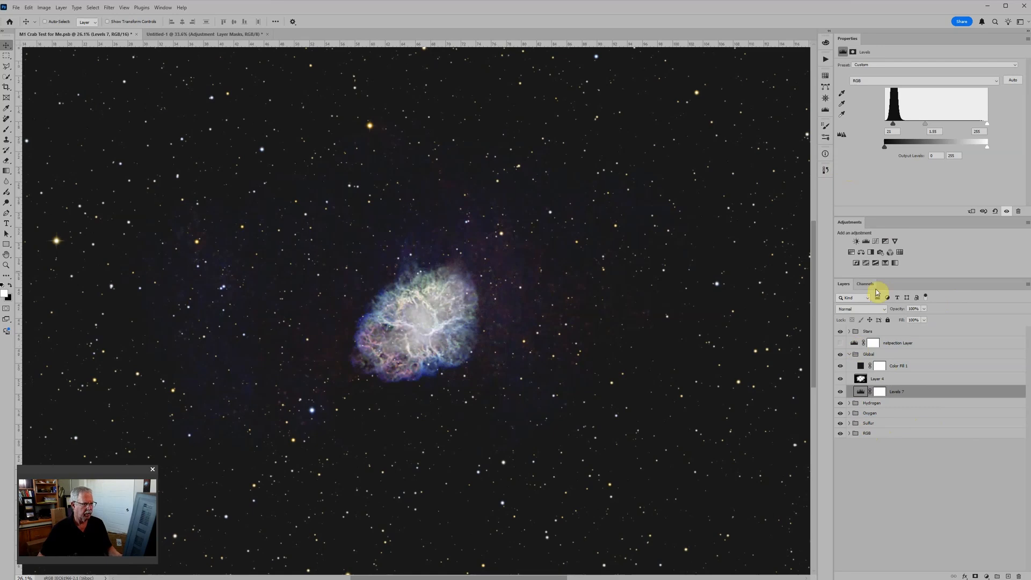
Undo the midtone change on the Levels 7 adjustment layer.
key(ctrl+z)
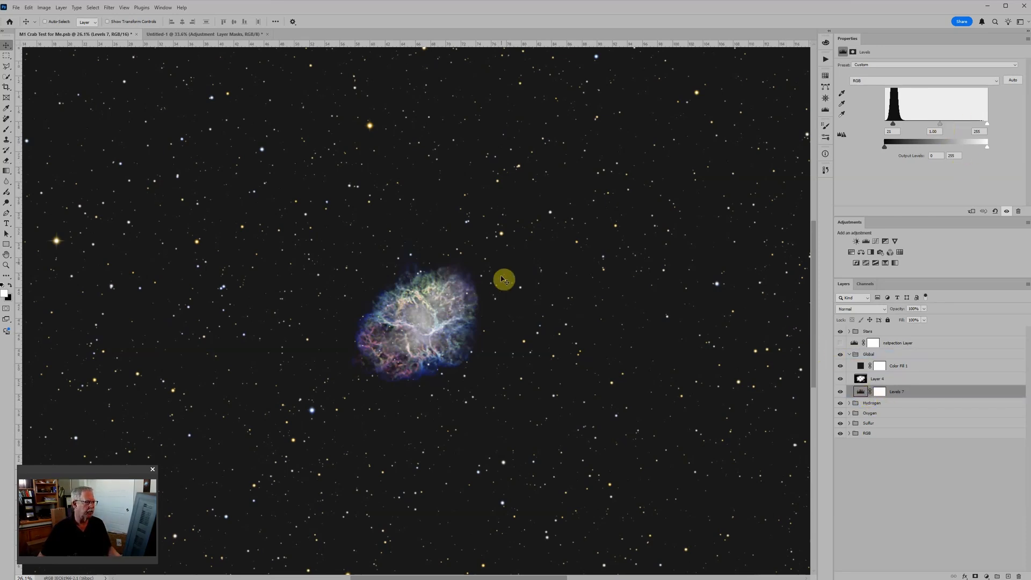
scroll(516, 258, down, 1)
scroll(505, 275, up, 1)
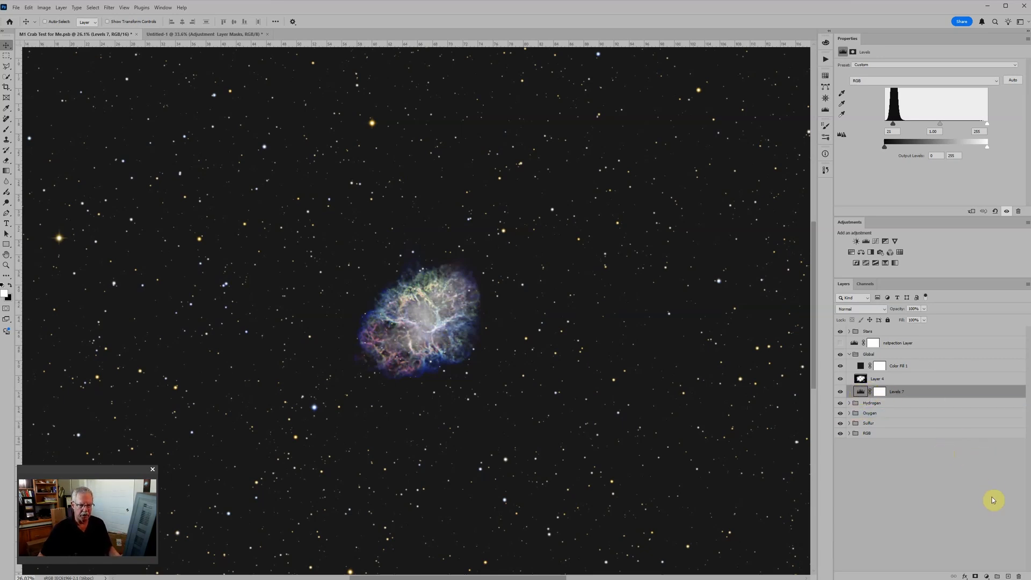
Add a new Levels adjustment layer directly above Levels 7 and set its midtone value to 1.54.
click(866, 243)
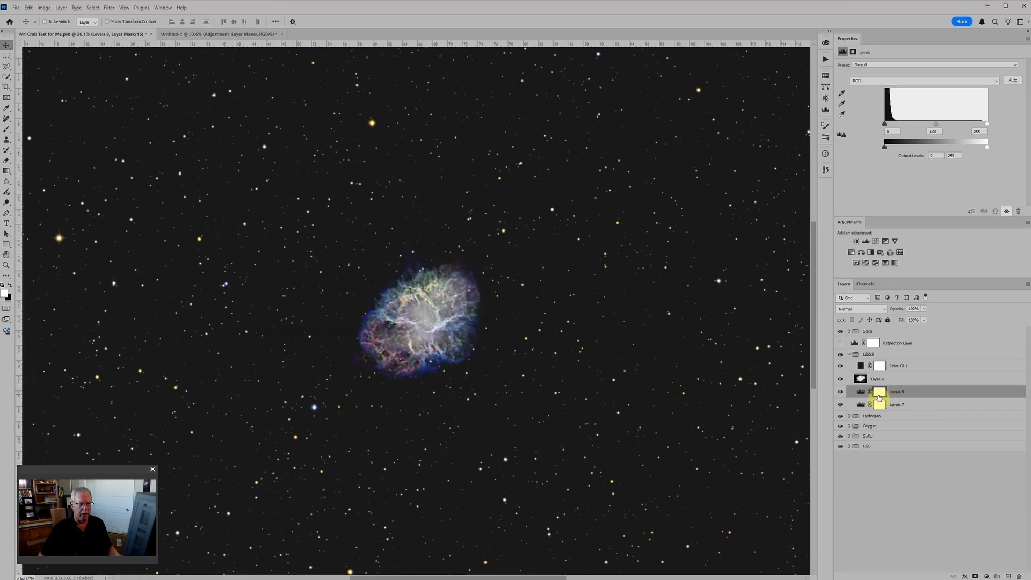
click(879, 393)
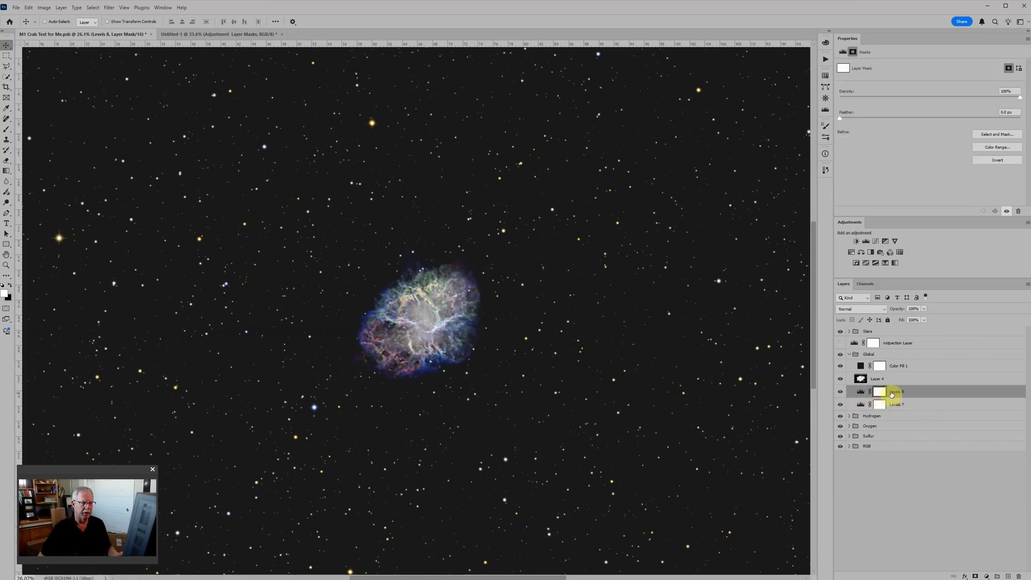
click(862, 395)
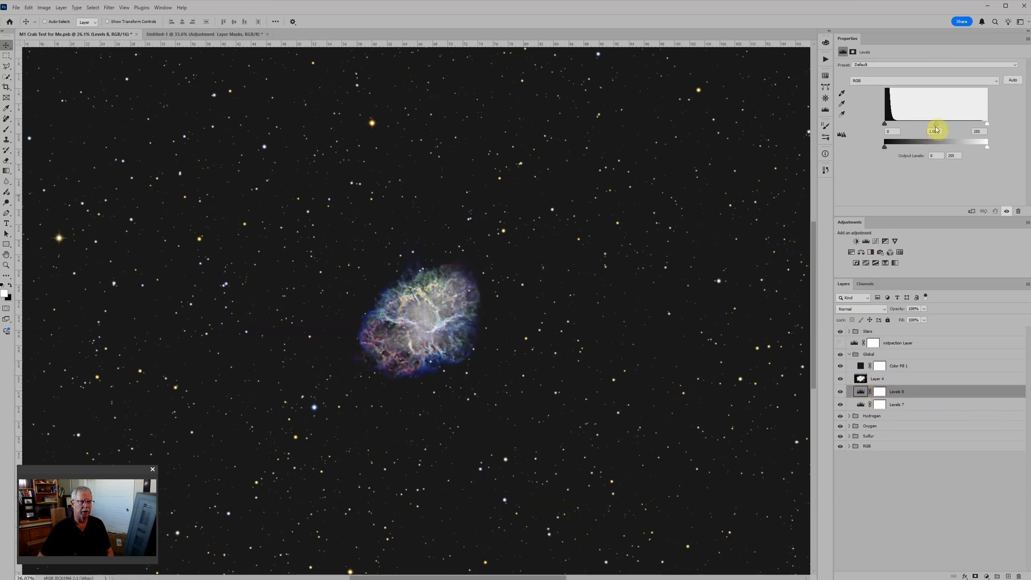
drag(934, 126, 924, 125)
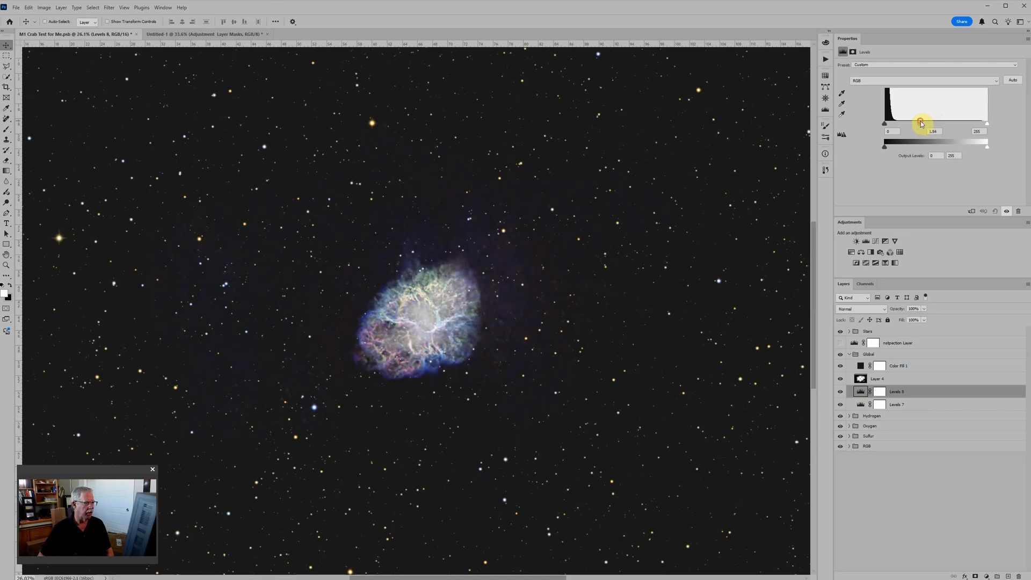
scroll(545, 298, down, 1)
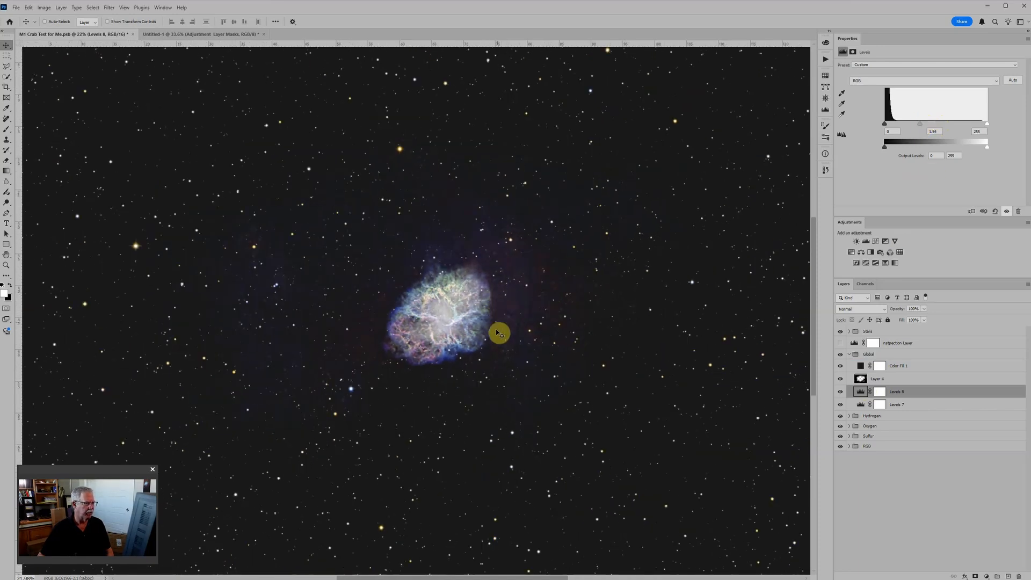
scroll(516, 230, down, 1)
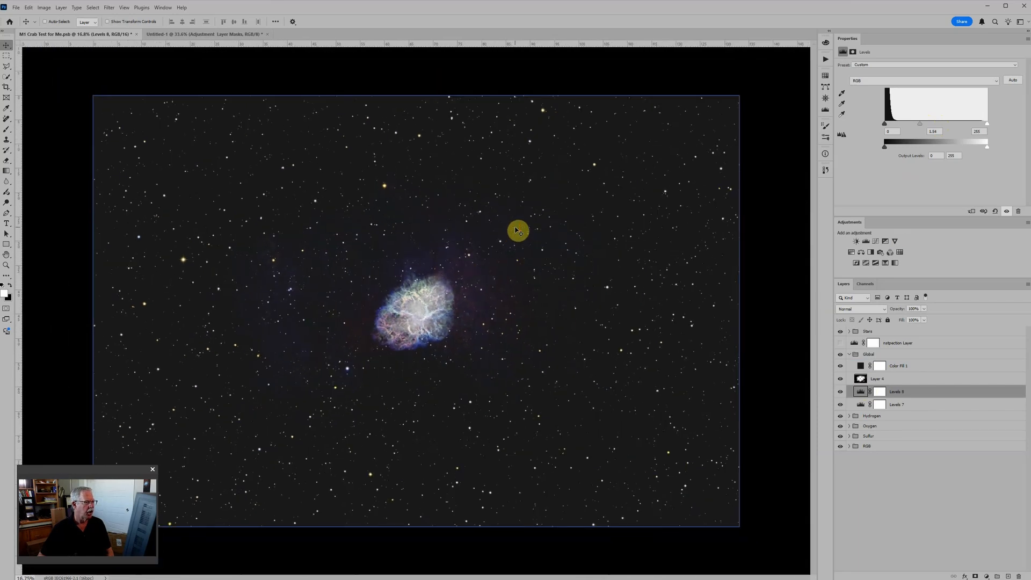
Invert the mask of the Levels 8 layer to black to hide its brightening, and fit the image in view.
click(882, 395)
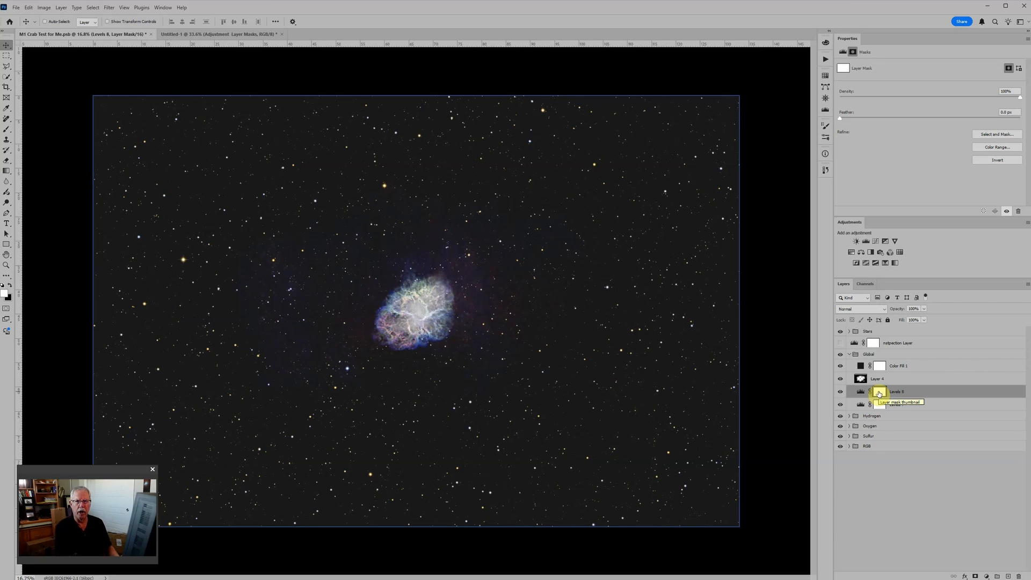
key(ctrl+i)
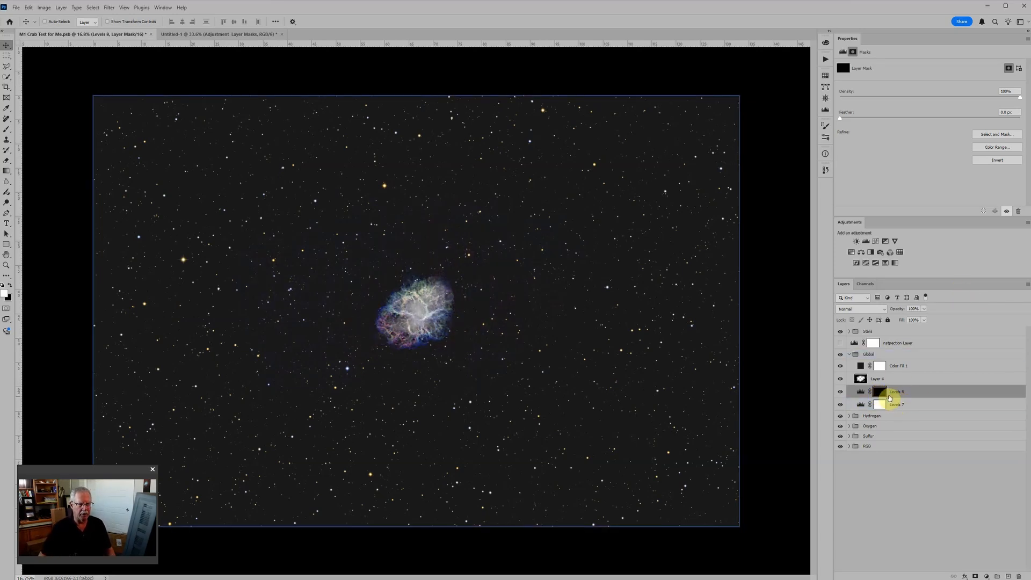
key(ctrl+0)
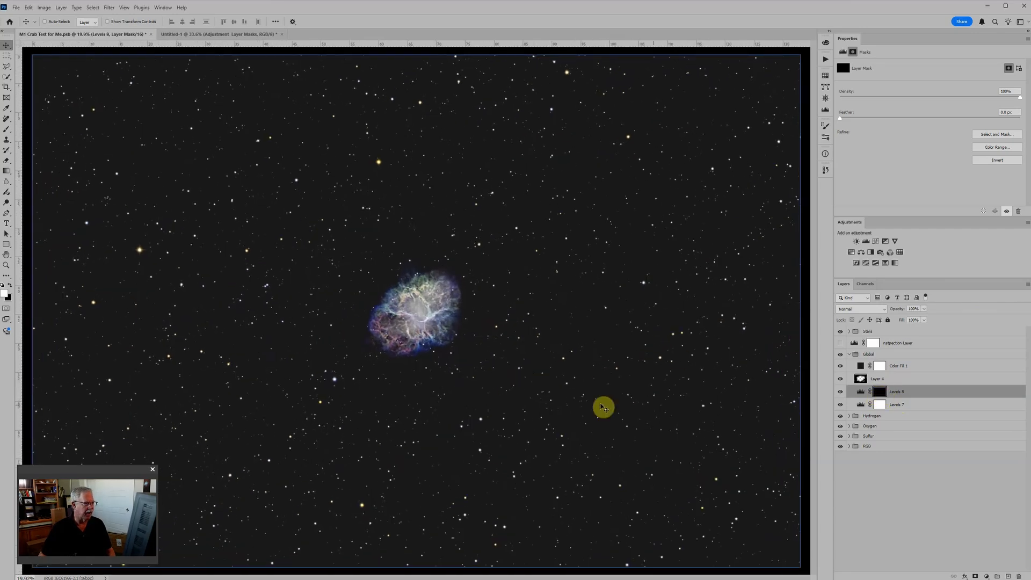
Target the adjustment thumbnail of Levels 8 instead of its mask and activate the Brush tool.
click(861, 392)
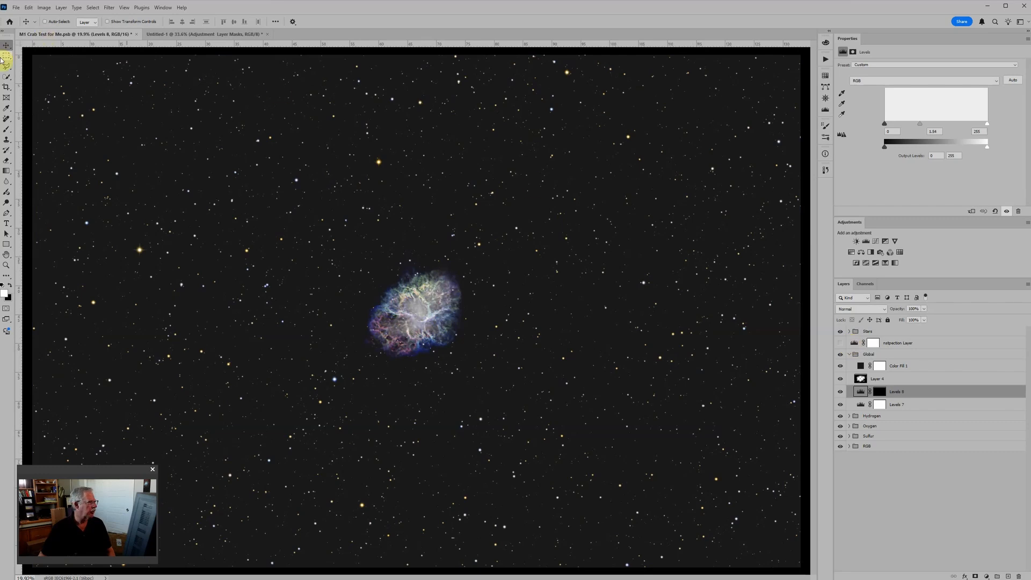
click(8, 129)
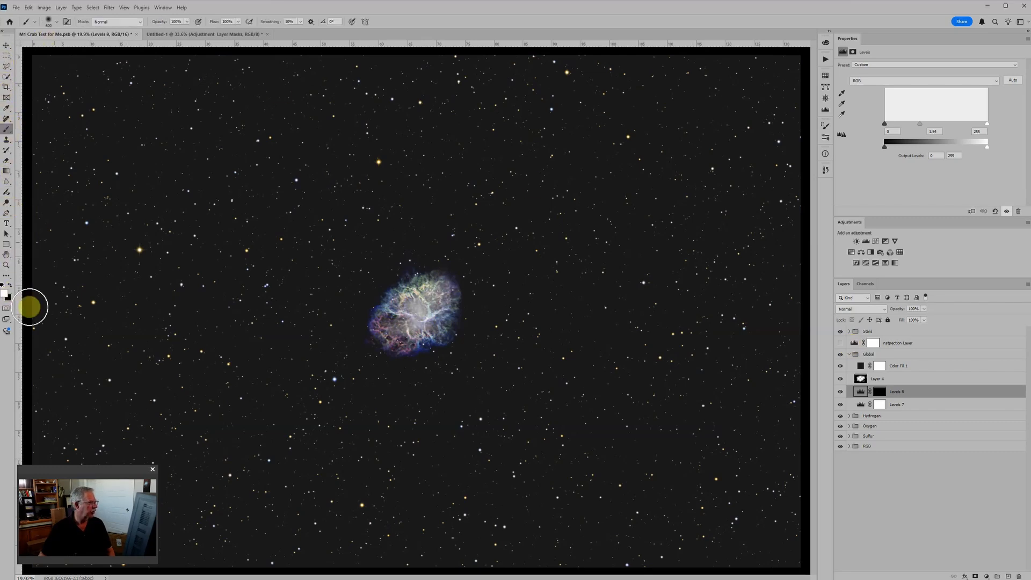
Try to paint white around the nebula's edge while the Levels 8 adjustment thumbnail is targeted instead of its mask.
mouse_move(450, 274)
mouse_down()
mouse_move(454, 299)
mouse_move(470, 300)
mouse_up()
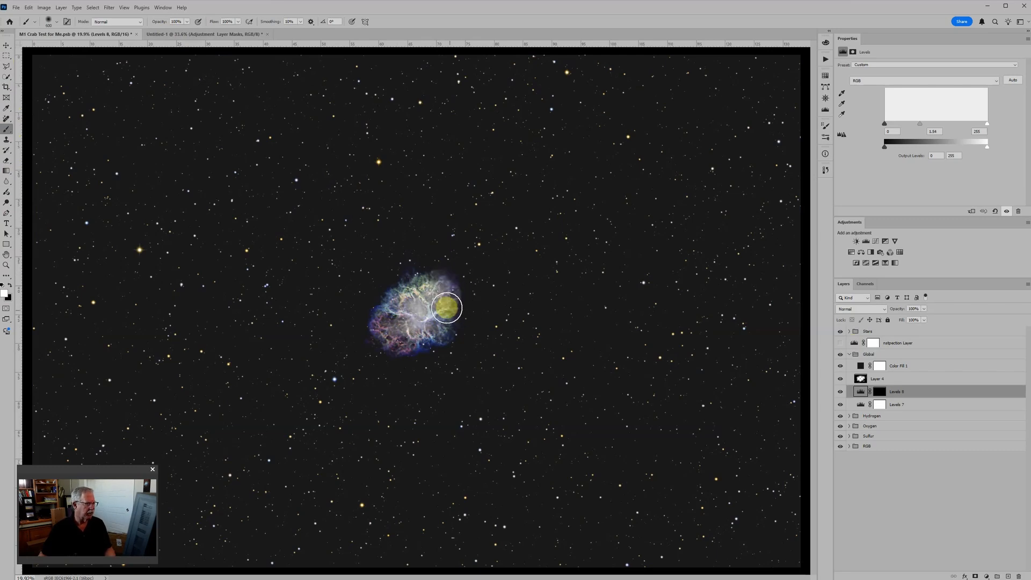
key(bracketright)
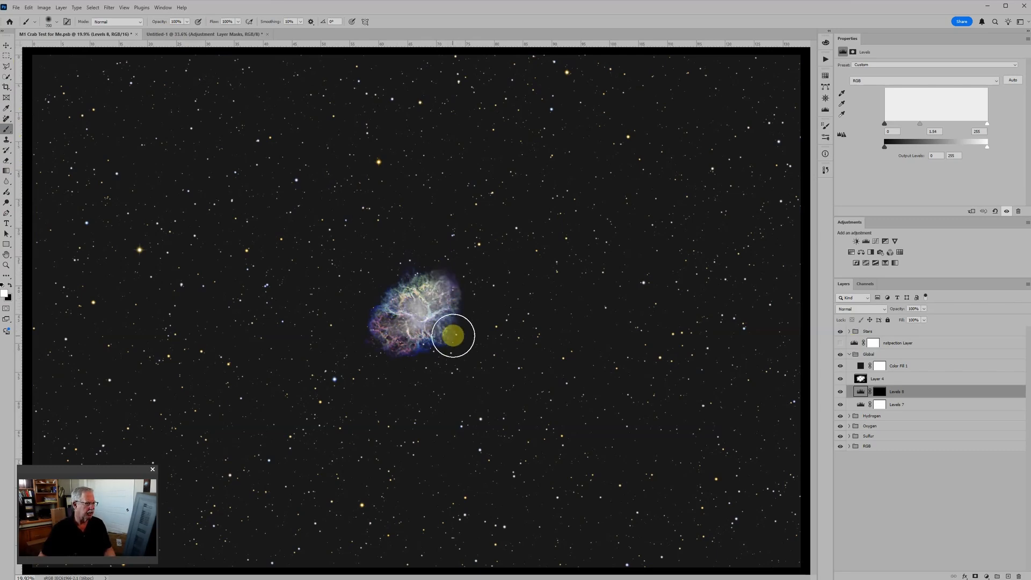
key(bracketleft)
mouse_move(435, 348)
mouse_down()
mouse_move(379, 351)
mouse_move(368, 314)
mouse_move(385, 292)
mouse_move(438, 269)
mouse_move(379, 314)
mouse_move(375, 341)
mouse_move(391, 349)
mouse_move(374, 342)
mouse_move(432, 356)
mouse_move(457, 327)
mouse_move(459, 285)
mouse_move(414, 269)
mouse_move(387, 286)
mouse_up()
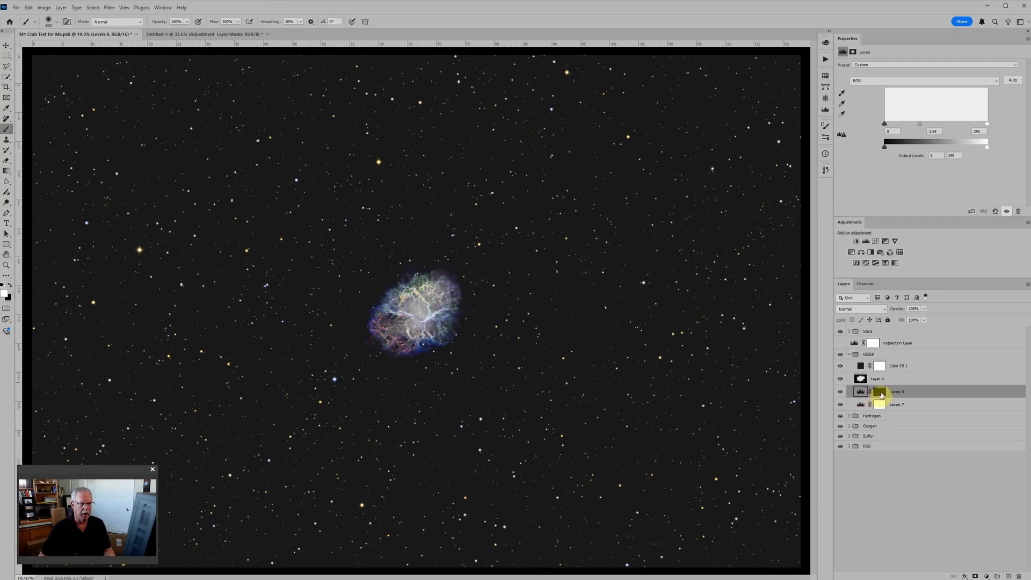
Paint a white ring around the nebula's edge on the Levels 8 mask, closing its gap in the isolated mask view.
click(881, 393)
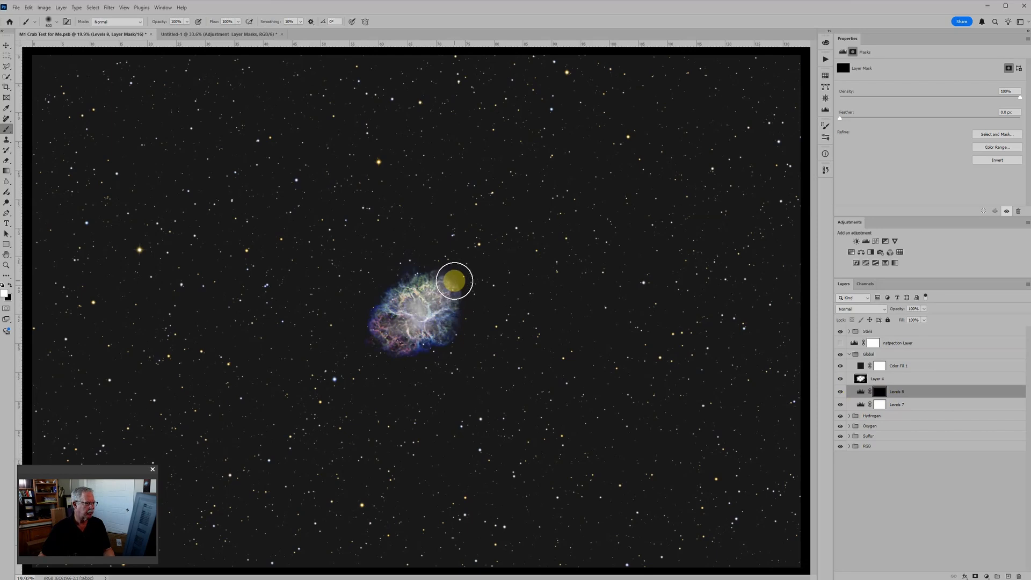
mouse_move(454, 281)
mouse_down()
mouse_move(462, 304)
mouse_move(451, 341)
mouse_move(410, 359)
mouse_move(379, 352)
mouse_move(363, 333)
mouse_move(364, 310)
mouse_move(395, 276)
mouse_move(451, 260)
mouse_up()
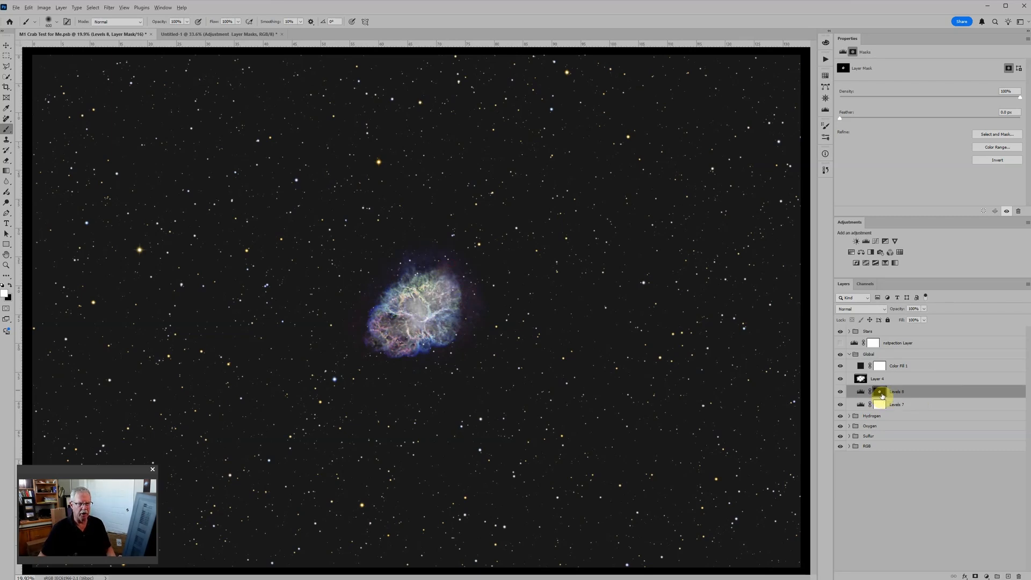
alt+click(881, 394)
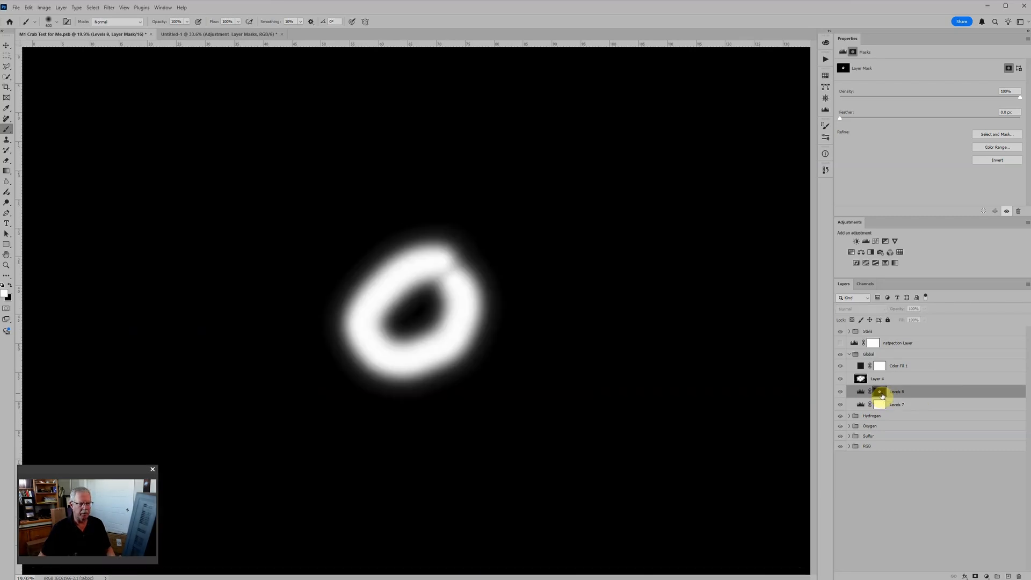
click(451, 269)
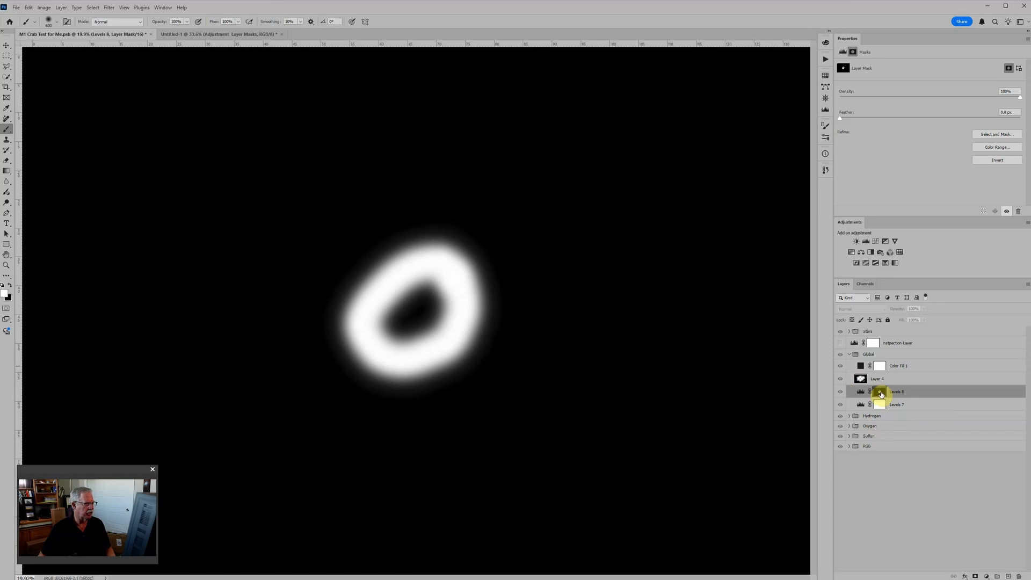
alt+click(881, 394)
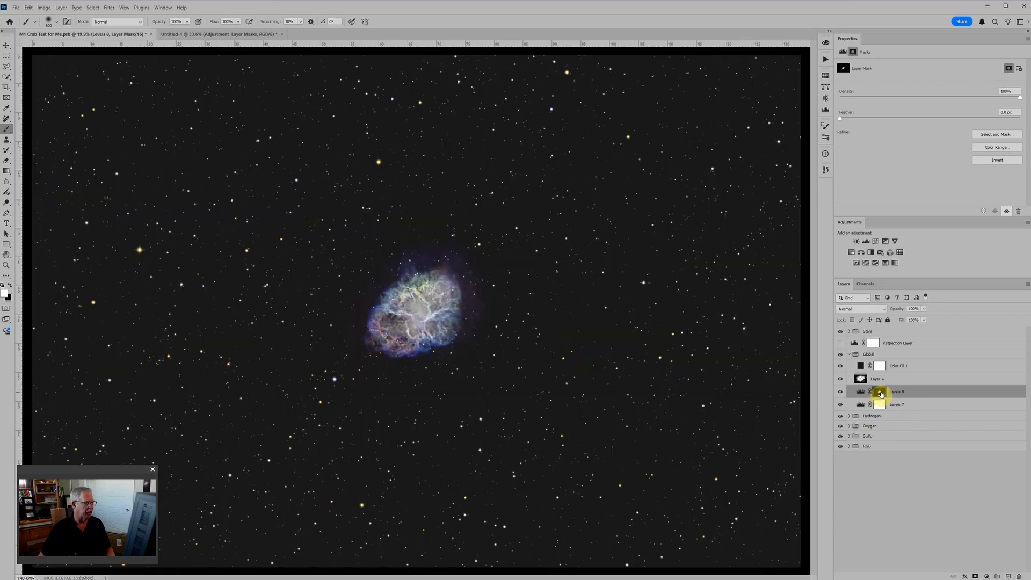
Compare the nebula before and after the masked brightening by switching Levels 8 off and on twice.
scroll(520, 313, up, 1)
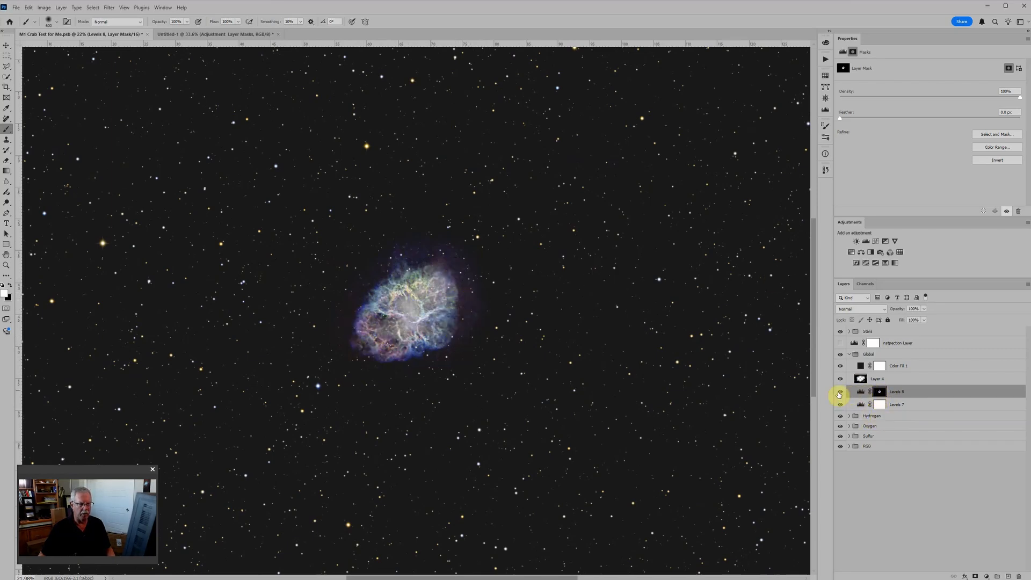
click(841, 394)
click(840, 393)
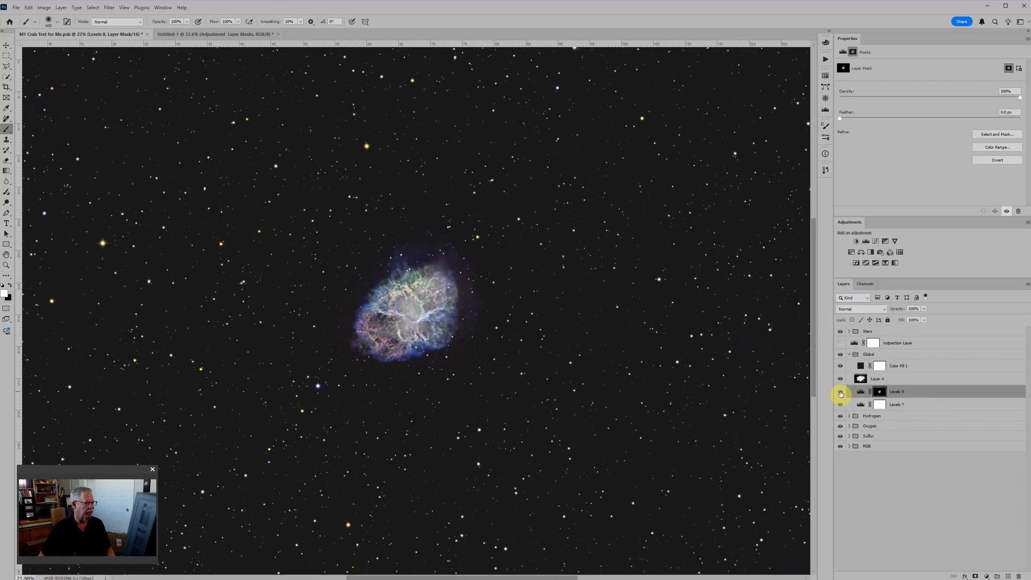
click(841, 394)
click(840, 393)
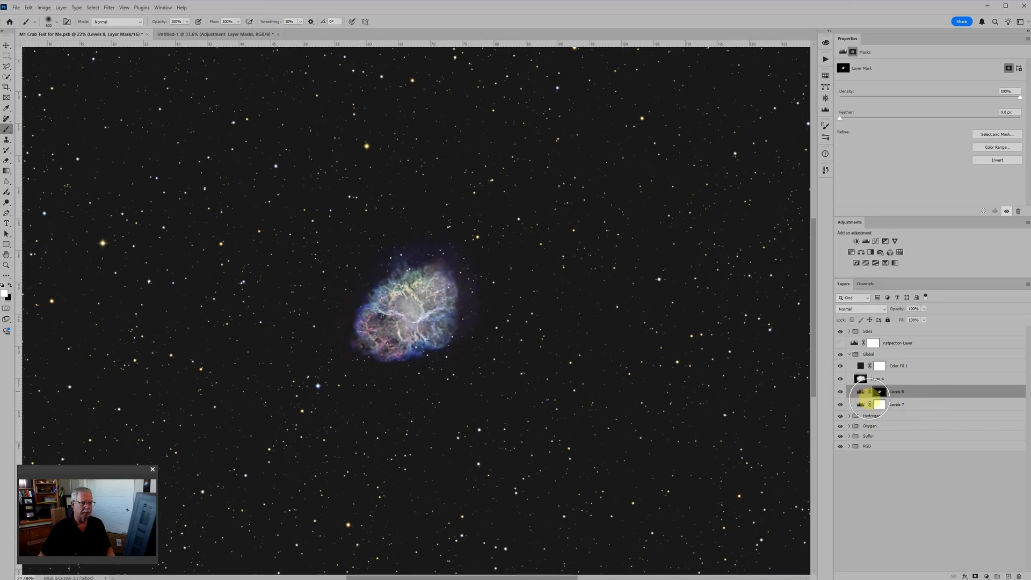
Show the Inspection Layer, slightly raise the shadow input level of Levels 8 to darken the faint outer halo, and hide the Inspection Layer.
scroll(440, 329, up, 2)
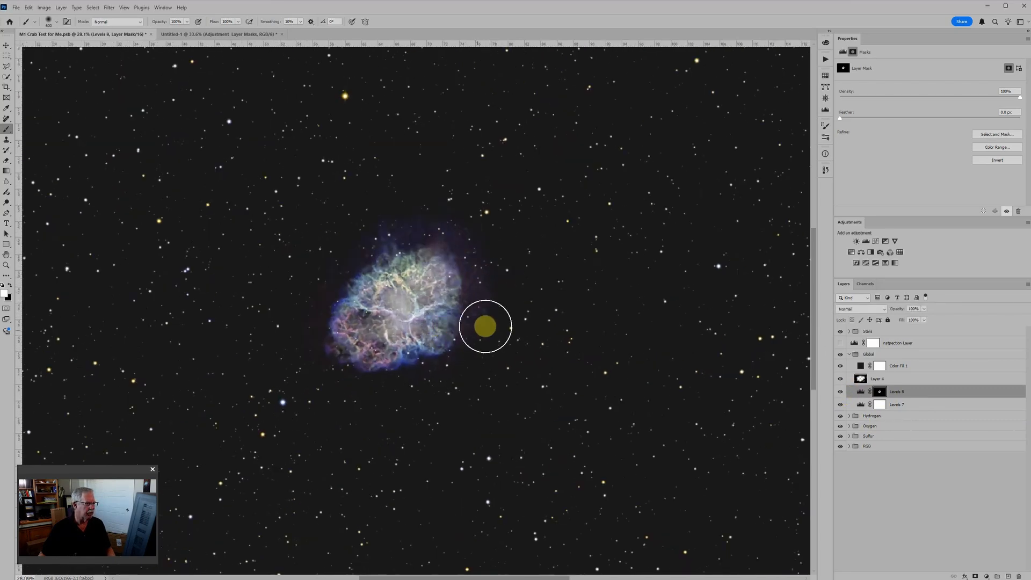
click(841, 342)
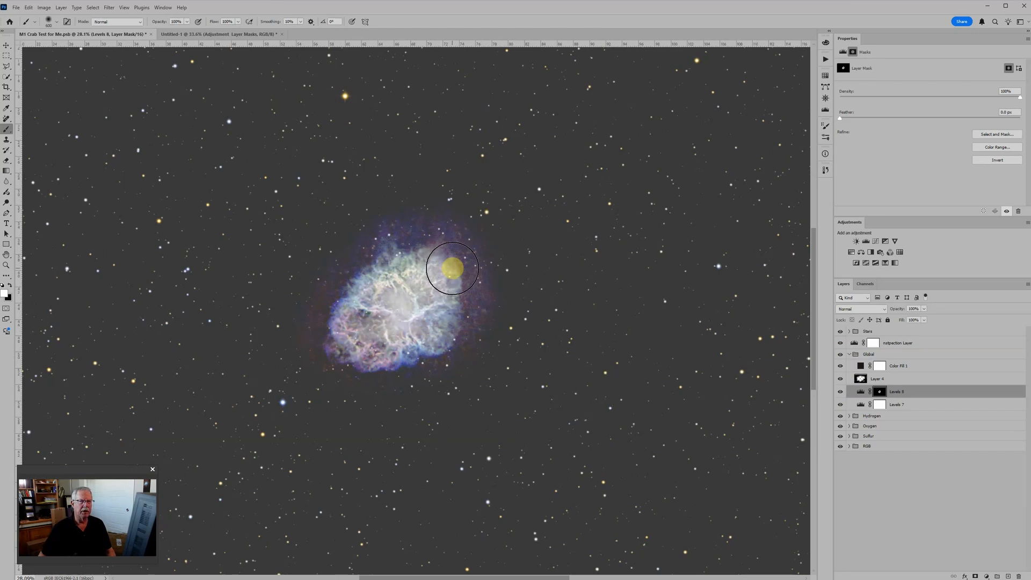
click(861, 394)
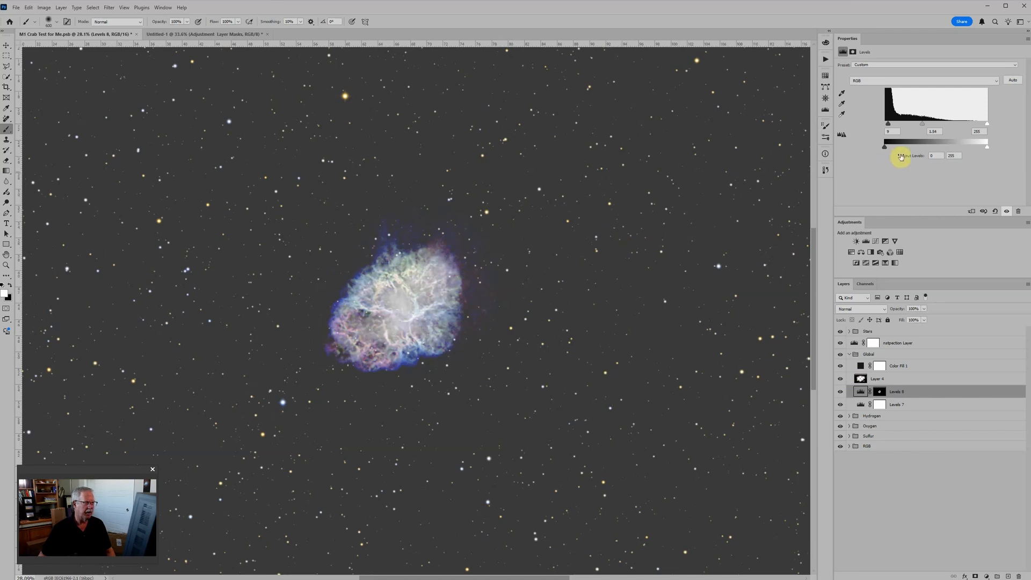
click(841, 343)
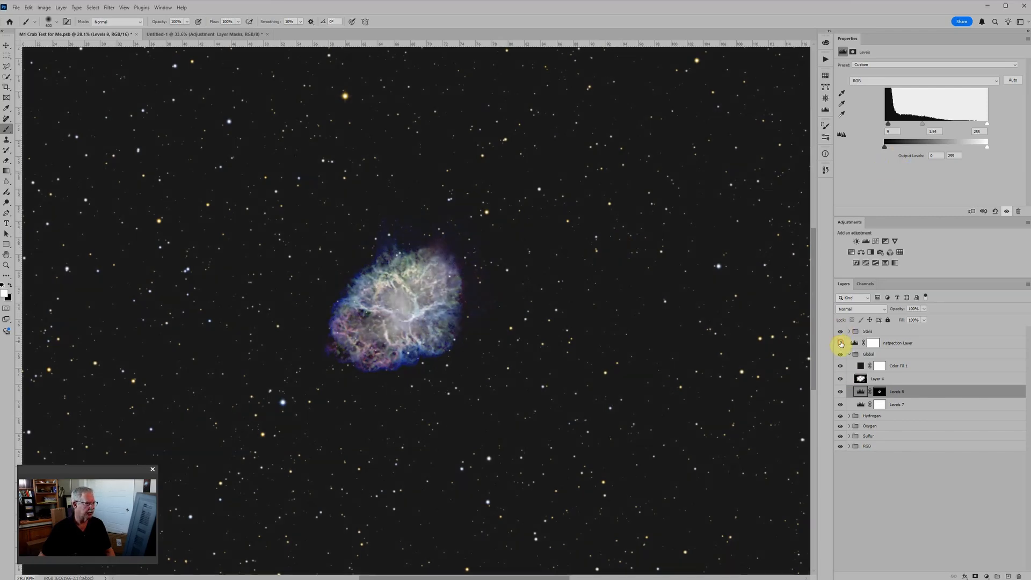
Check the adjusted Levels 8 effect on the nebula in the full image by hiding and reshowing the layer.
scroll(648, 323, down, 3)
scroll(648, 324, down, 1)
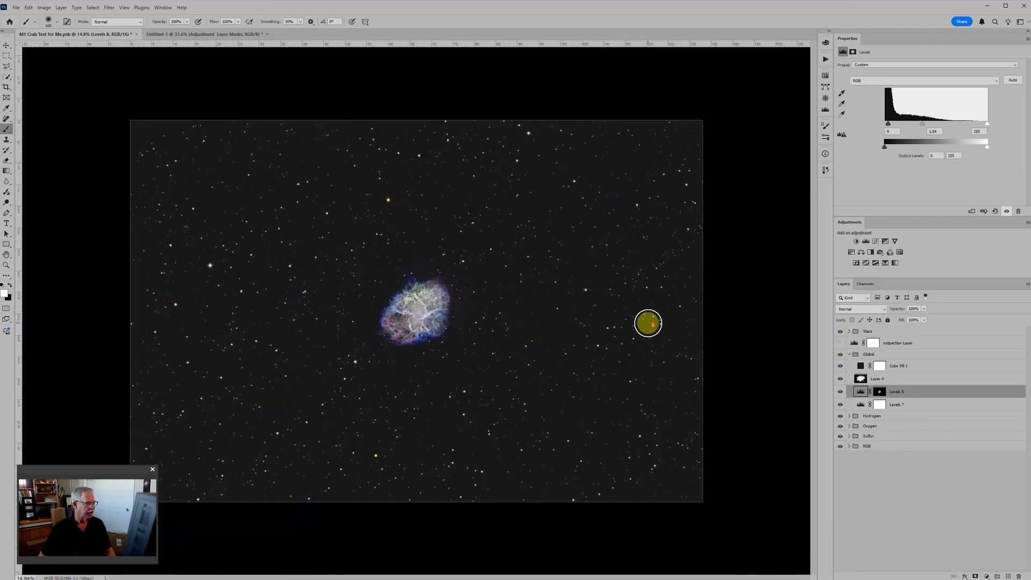
click(841, 393)
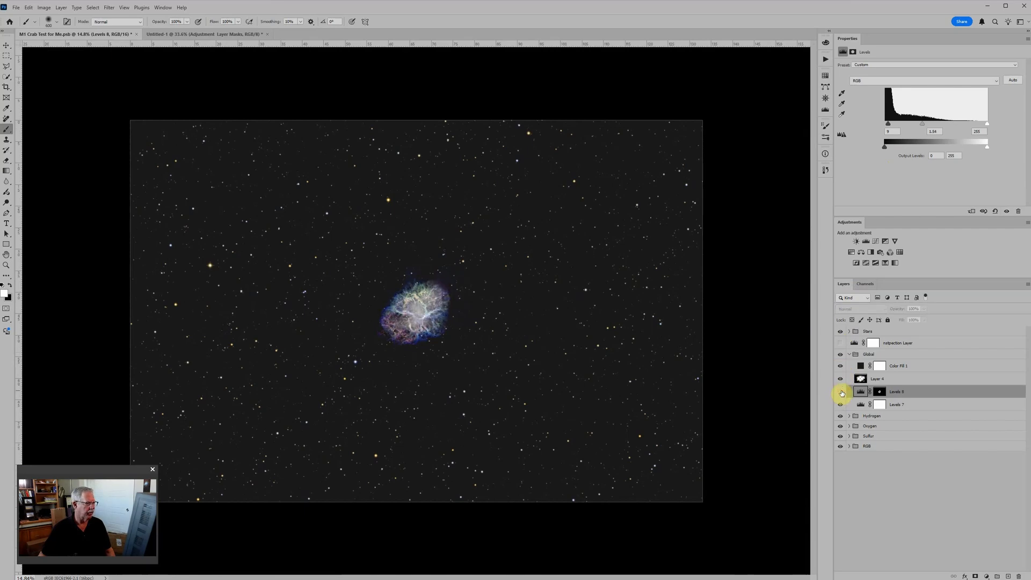
click(841, 392)
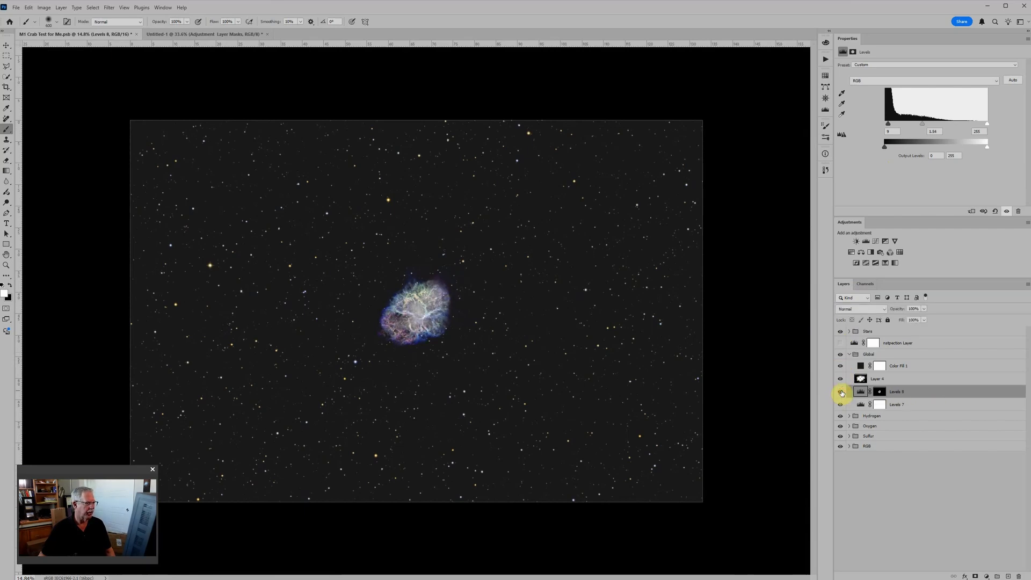
scroll(569, 329, up, 2)
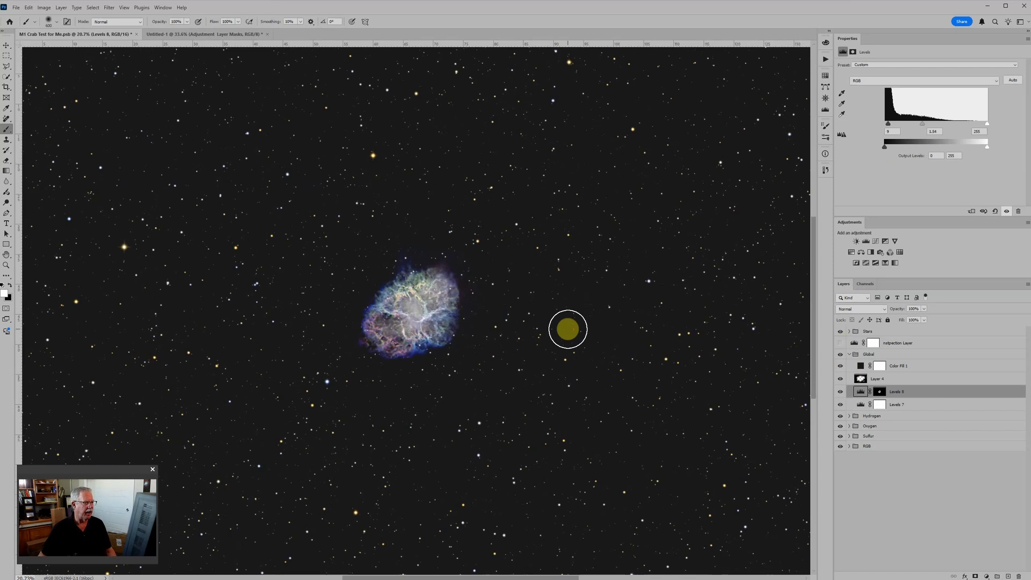
scroll(567, 329, up, 1)
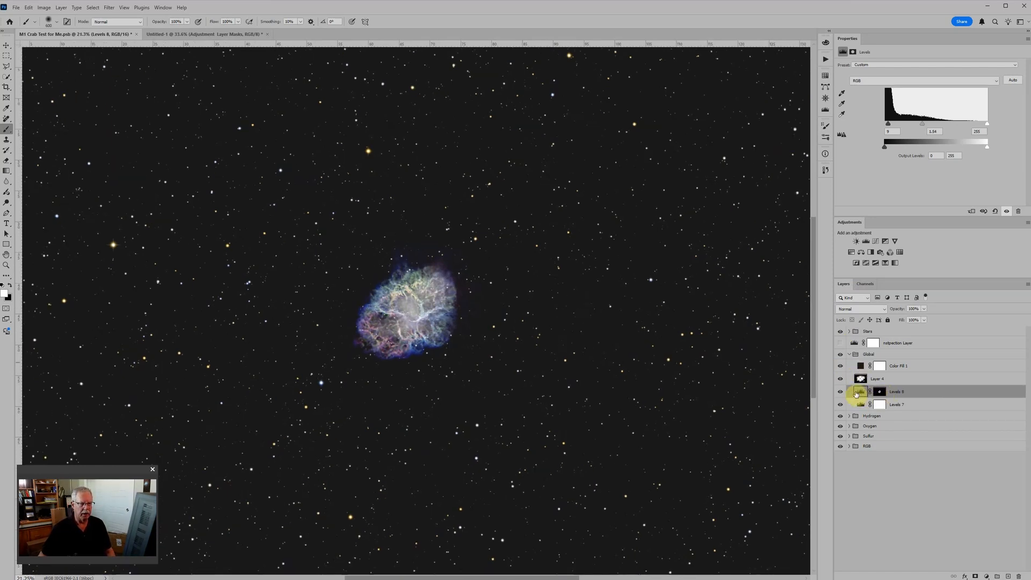
click(877, 393)
mouse_move(502, 310)
mouse_down()
mouse_move(446, 268)
mouse_move(464, 296)
mouse_move(451, 334)
mouse_move(431, 349)
mouse_move(400, 361)
mouse_move(354, 351)
mouse_move(345, 323)
mouse_move(373, 290)
mouse_move(440, 269)
mouse_move(446, 283)
mouse_move(422, 314)
mouse_up()
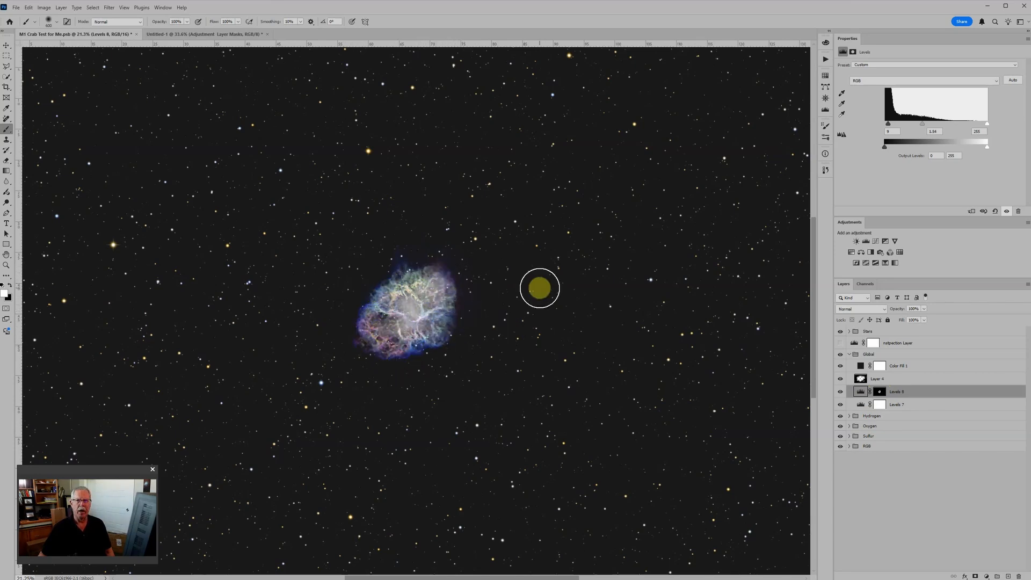
scroll(476, 309, down, 2)
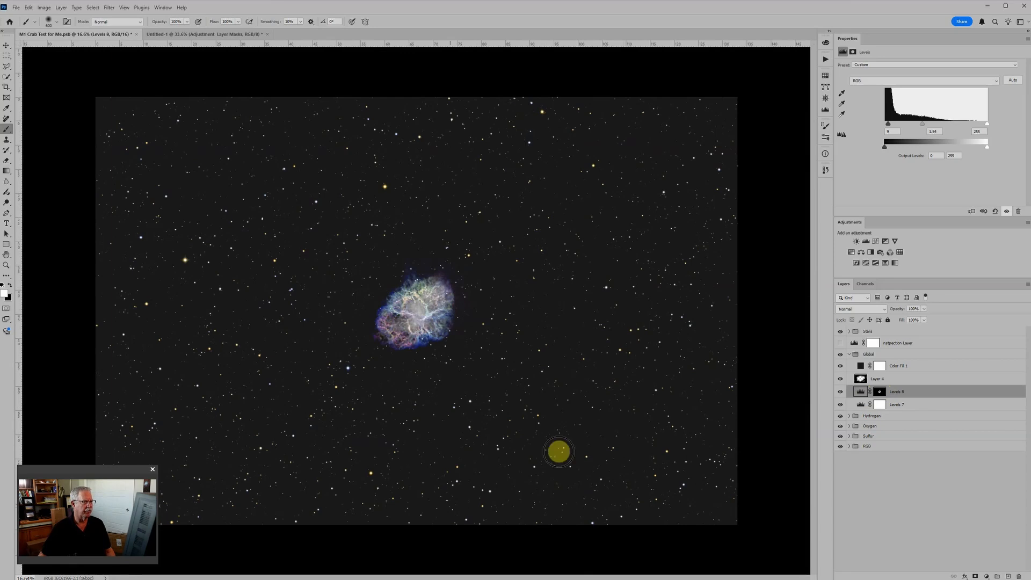